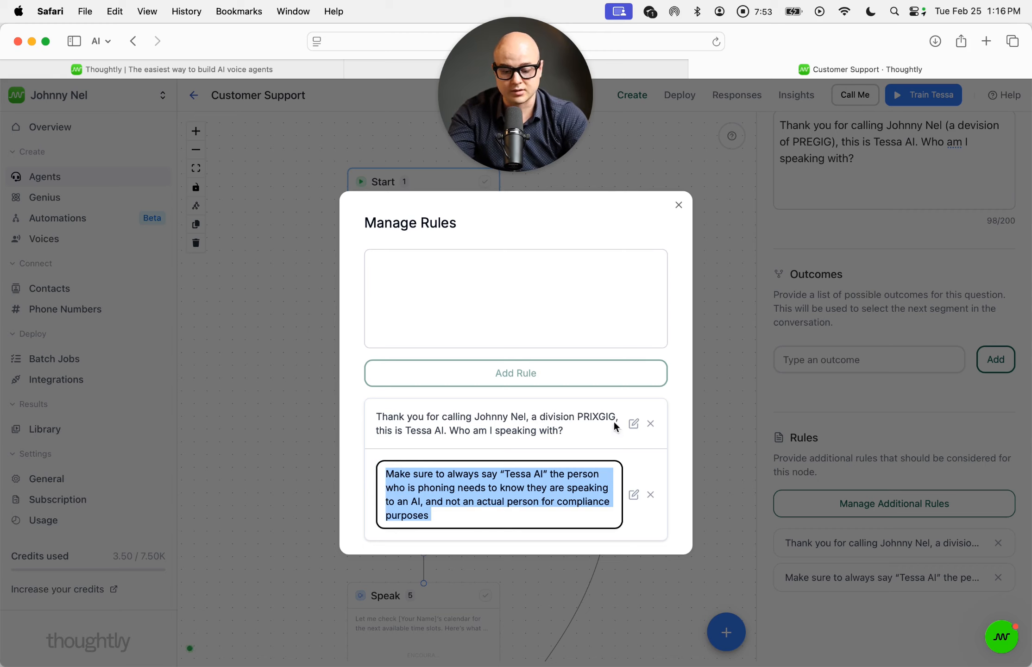
Close the rules manager and review the instructions and outcomes of the Speak 2 segment
{"action": "left_click", "coordinate": [679, 205]}
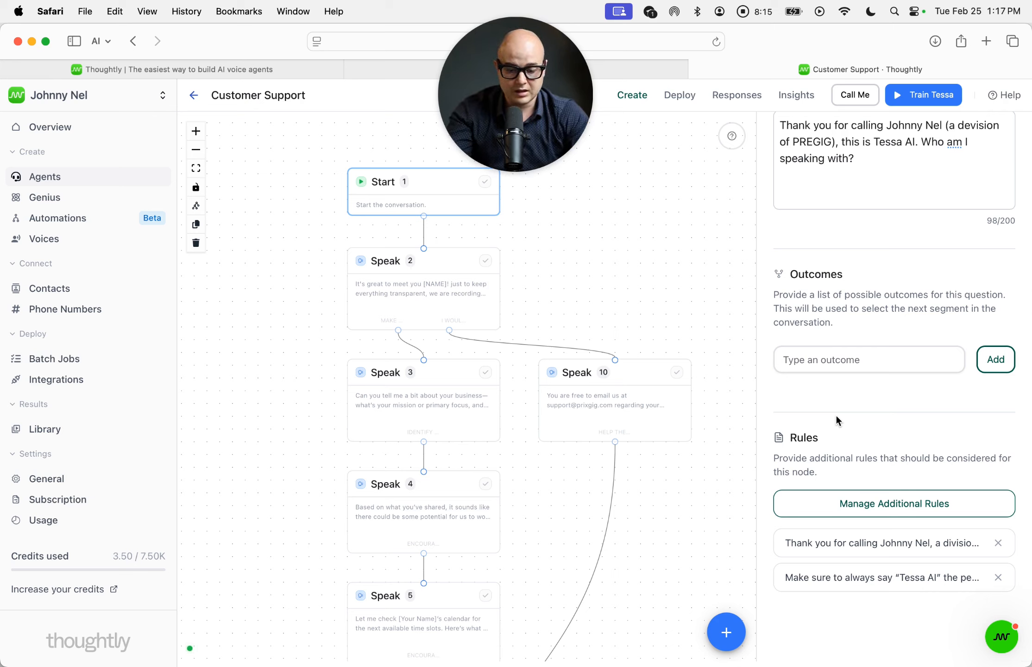
{"action": "left_click", "coordinate": [454, 263]}
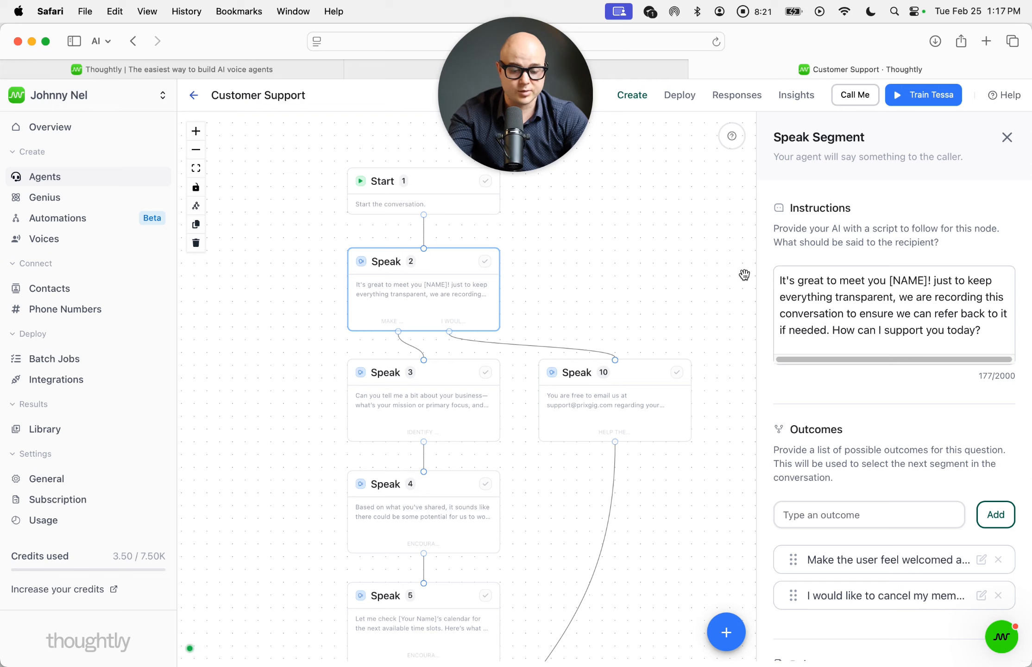
{"action": "left_click_drag", "start_coordinate": [782, 283], "coordinate": [1000, 337]}
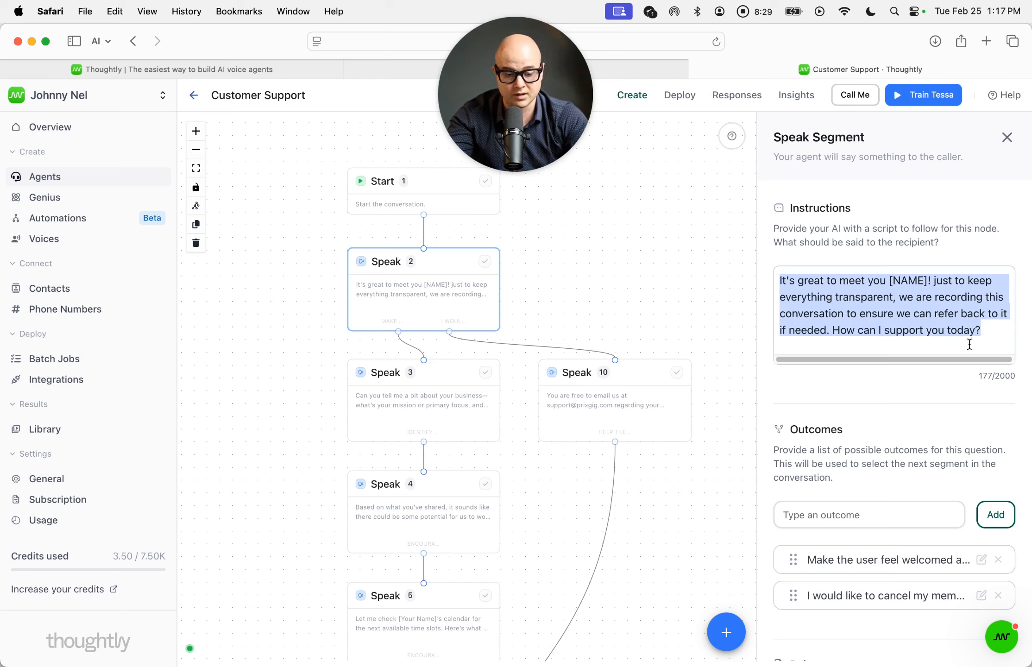
{"action": "scroll", "coordinate": [838, 406], "scroll_direction": "down", "scroll_amount": 3}
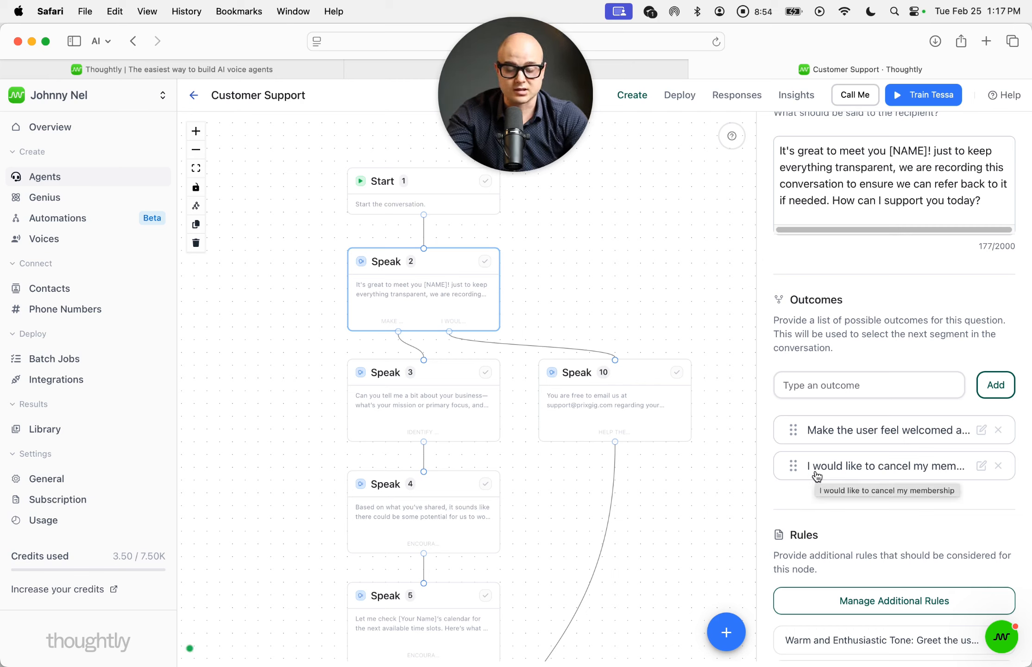
Read through the cancellation instructions in the Speak 10 segment, including the note about the payment notification
{"action": "left_click", "coordinate": [583, 375]}
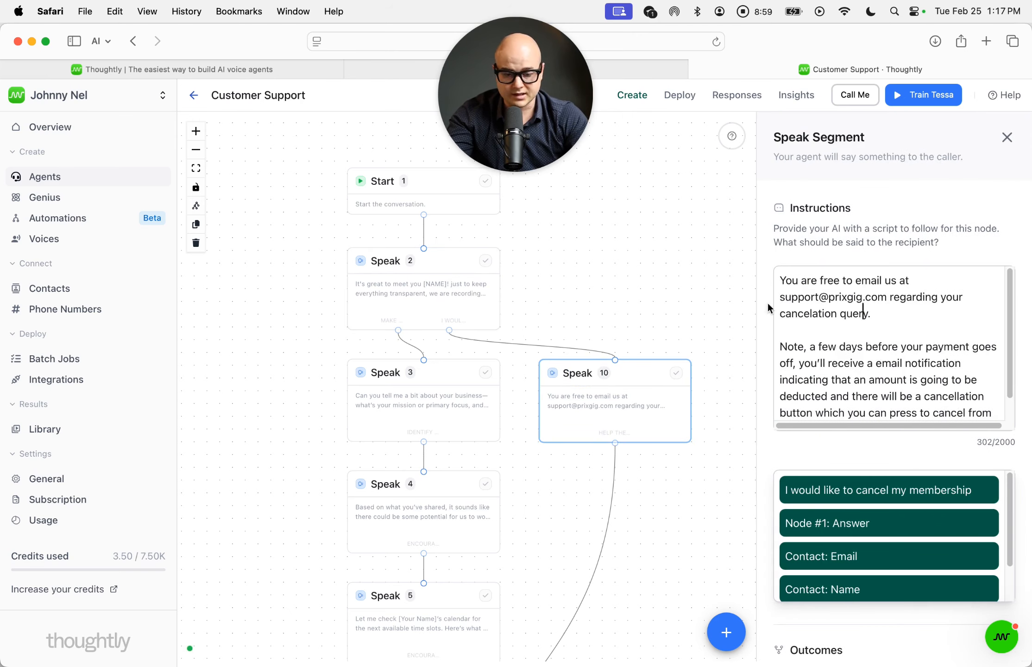
{"action": "left_click_drag", "start_coordinate": [782, 281], "coordinate": [859, 288]}
{"action": "left_click", "coordinate": [886, 348]}
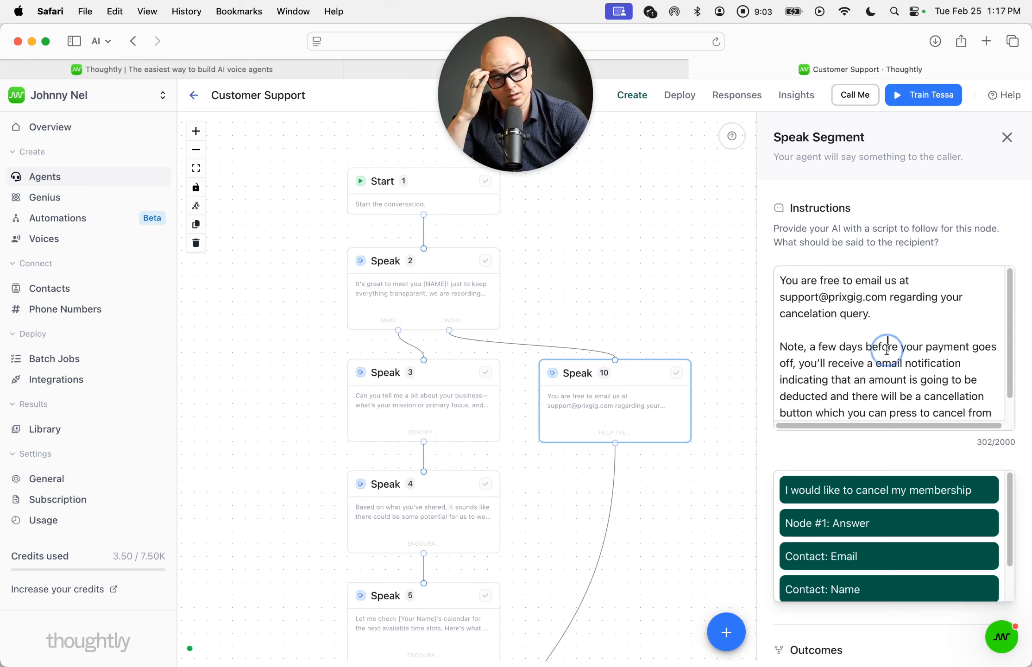
{"action": "scroll", "coordinate": [886, 349], "scroll_direction": "down", "scroll_amount": 1}
{"action": "scroll", "coordinate": [886, 349], "scroll_direction": "up", "scroll_amount": 1}
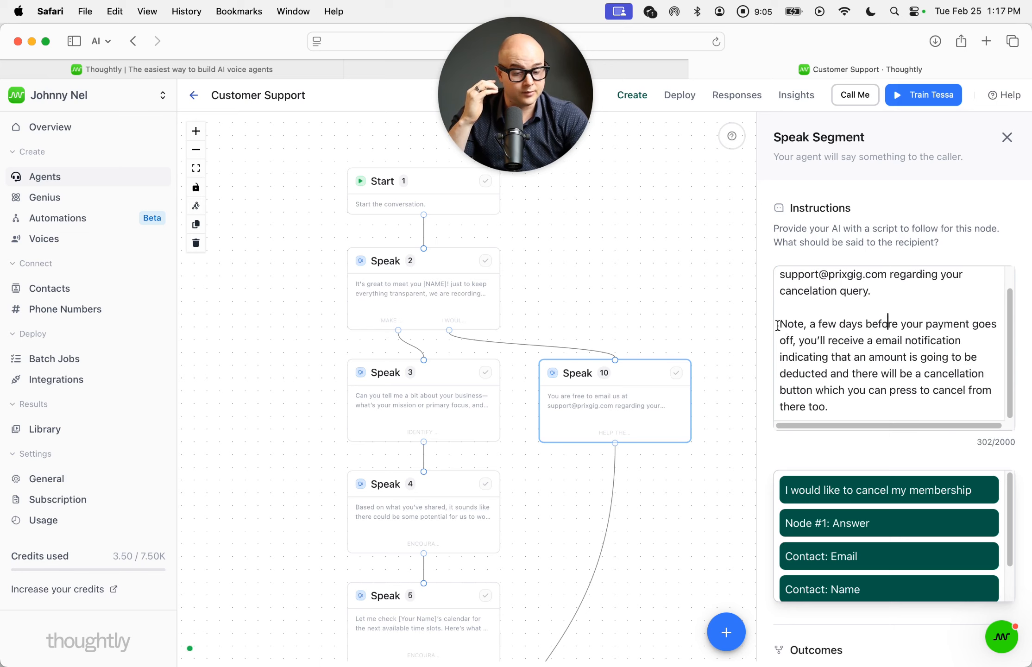
{"action": "left_click_drag", "start_coordinate": [781, 324], "coordinate": [836, 324]}
{"action": "left_click", "coordinate": [861, 373]}
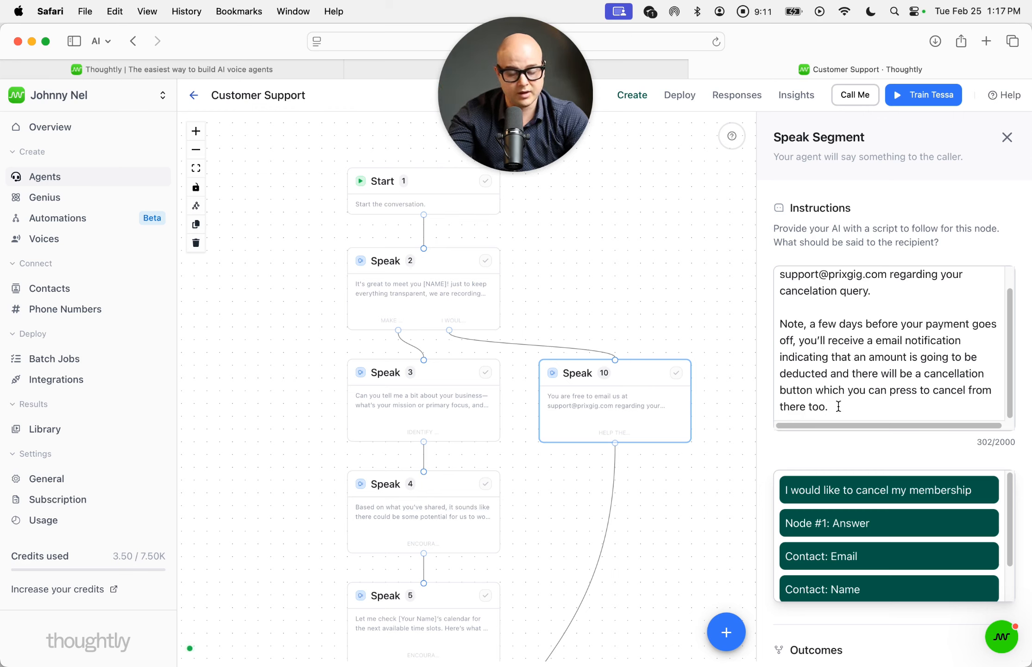
Review the business question in the Speak 3 segment, checking it against the Speak 2 segment that leads into it
{"action": "left_click", "coordinate": [441, 378]}
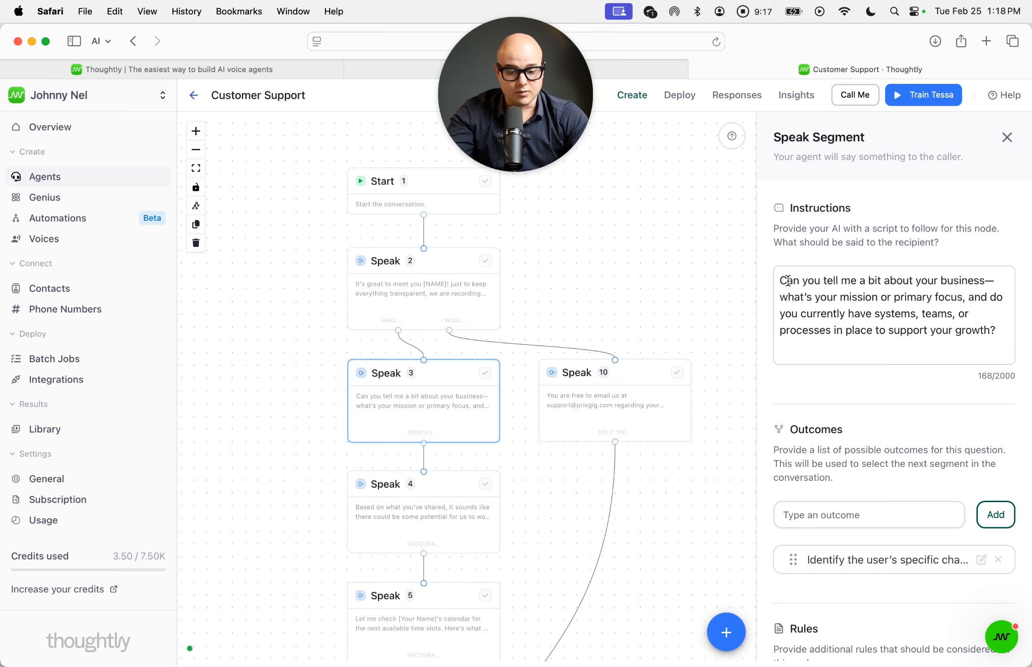
{"action": "left_click", "coordinate": [477, 297]}
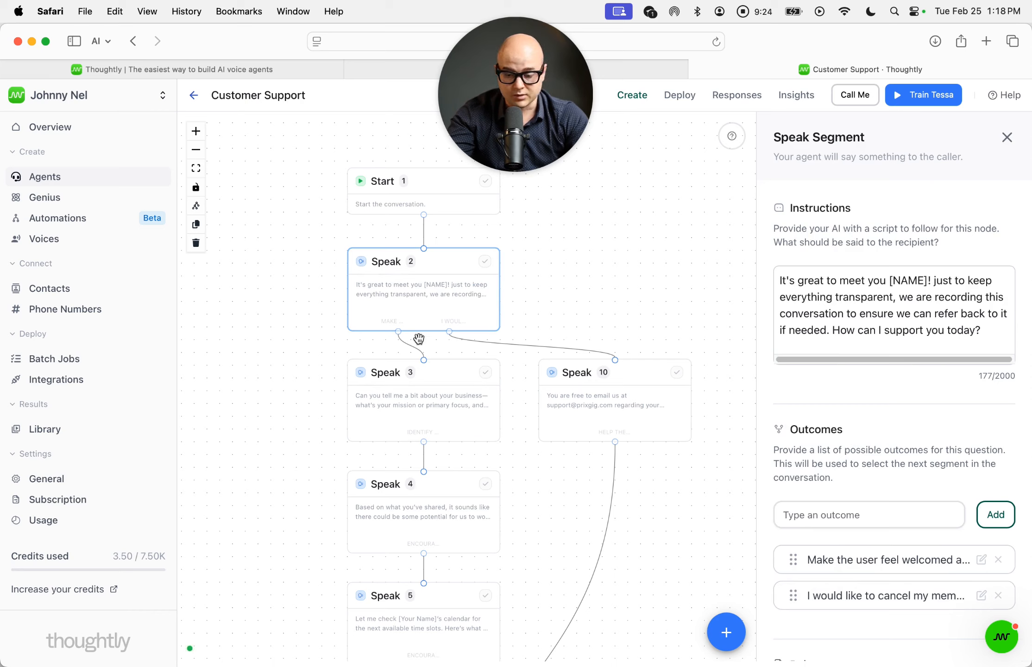
{"action": "left_click", "coordinate": [421, 385]}
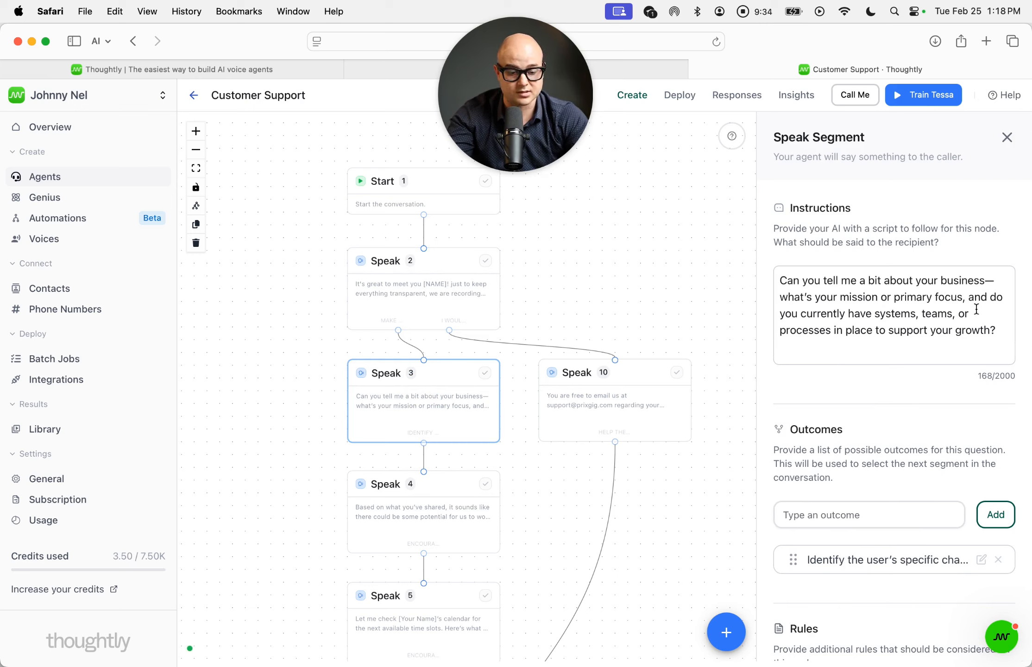
{"action": "left_click", "coordinate": [1000, 340]}
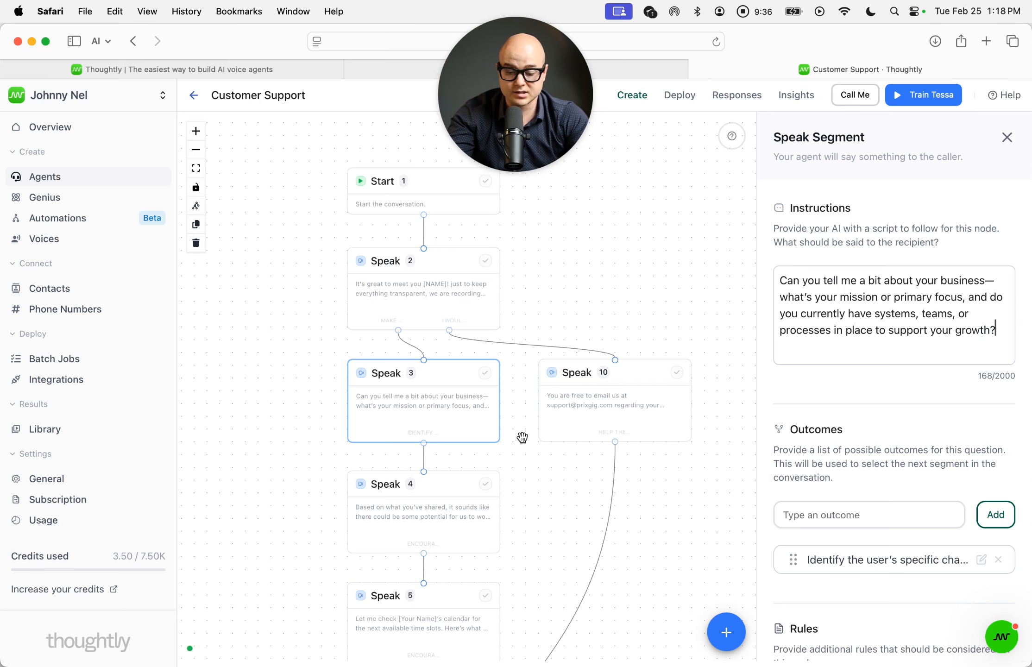
Open the Speak 4 segment and read its instructions about finding a time on the calendar
{"action": "scroll", "coordinate": [441, 470], "scroll_direction": "down", "scroll_amount": 3}
{"action": "left_click", "coordinate": [439, 470]}
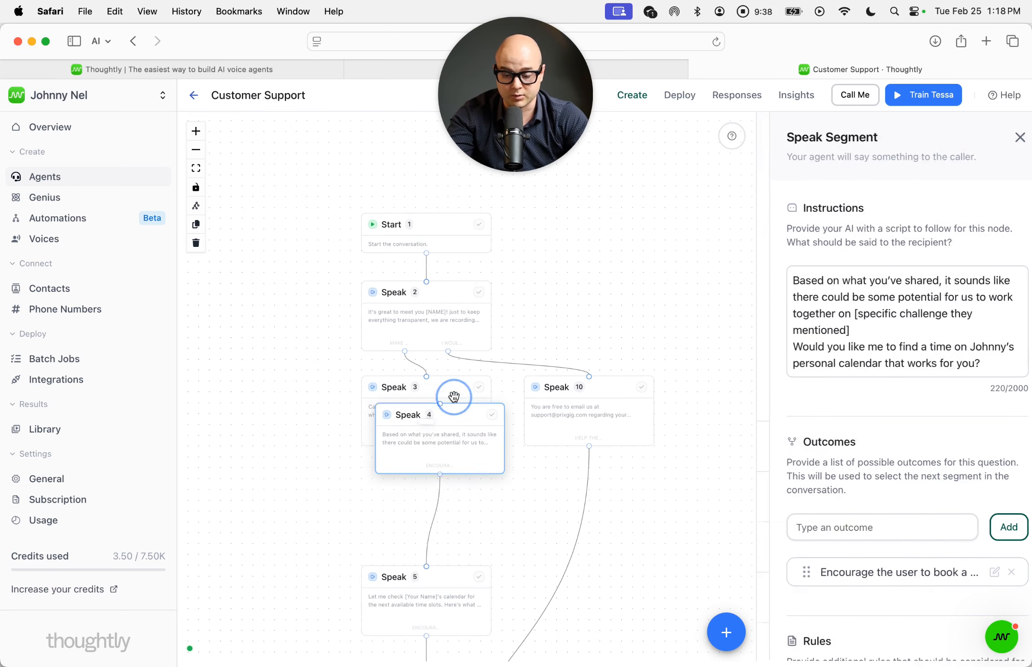
{"action": "left_click", "coordinate": [839, 330]}
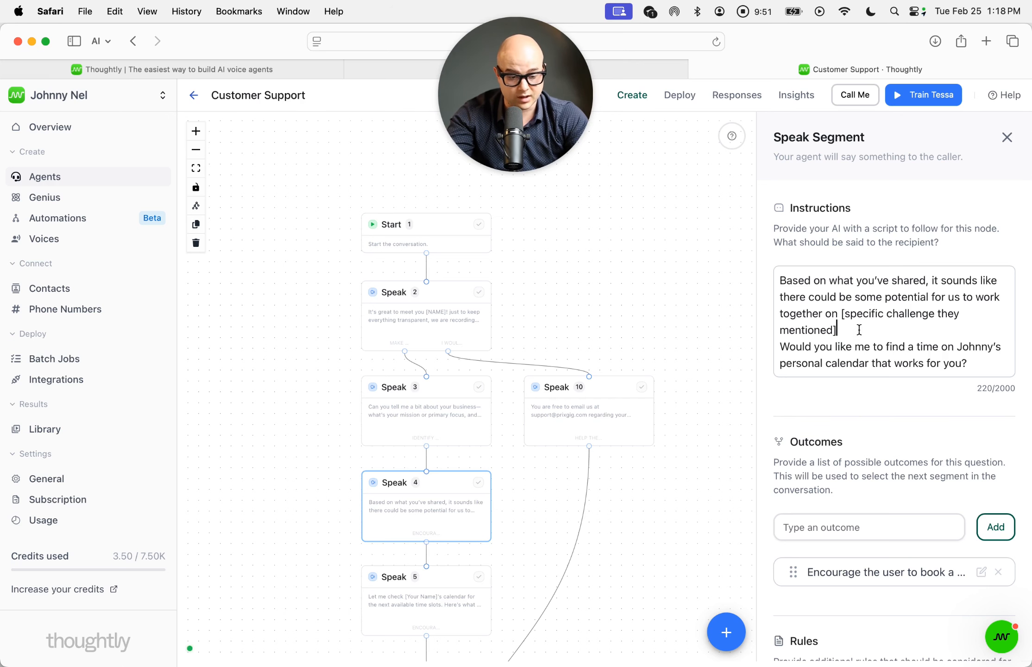
Open the Speak 5 segment and read its script offering available calendar time slots
{"action": "scroll", "coordinate": [638, 458], "scroll_direction": "down", "scroll_amount": 5}
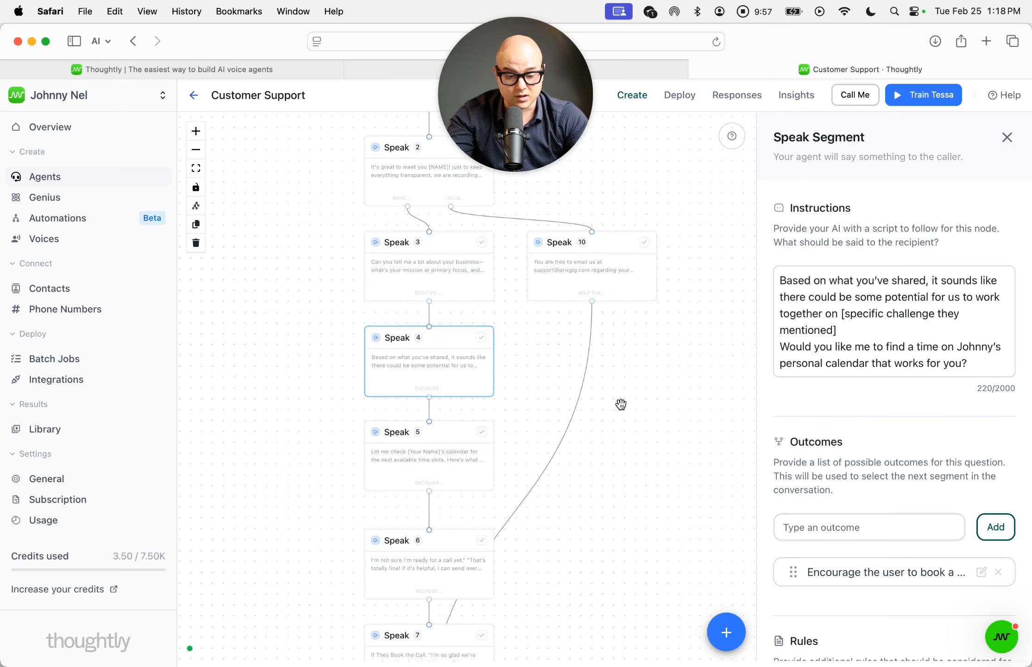
{"action": "left_click", "coordinate": [472, 452]}
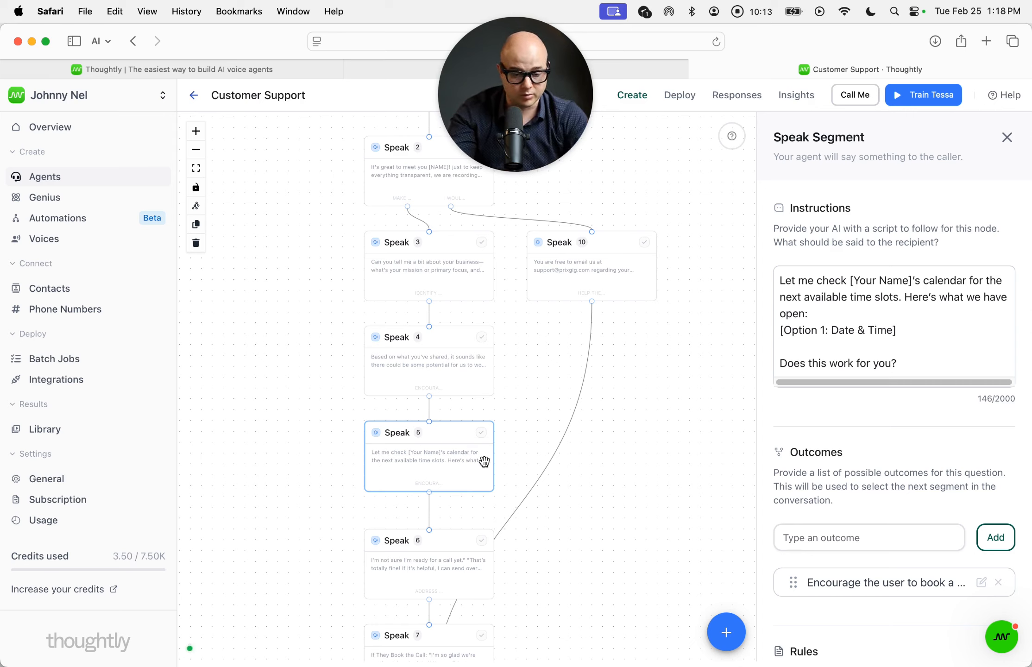
{"action": "left_click", "coordinate": [849, 346]}
{"action": "triple_click", "coordinate": [825, 314]}
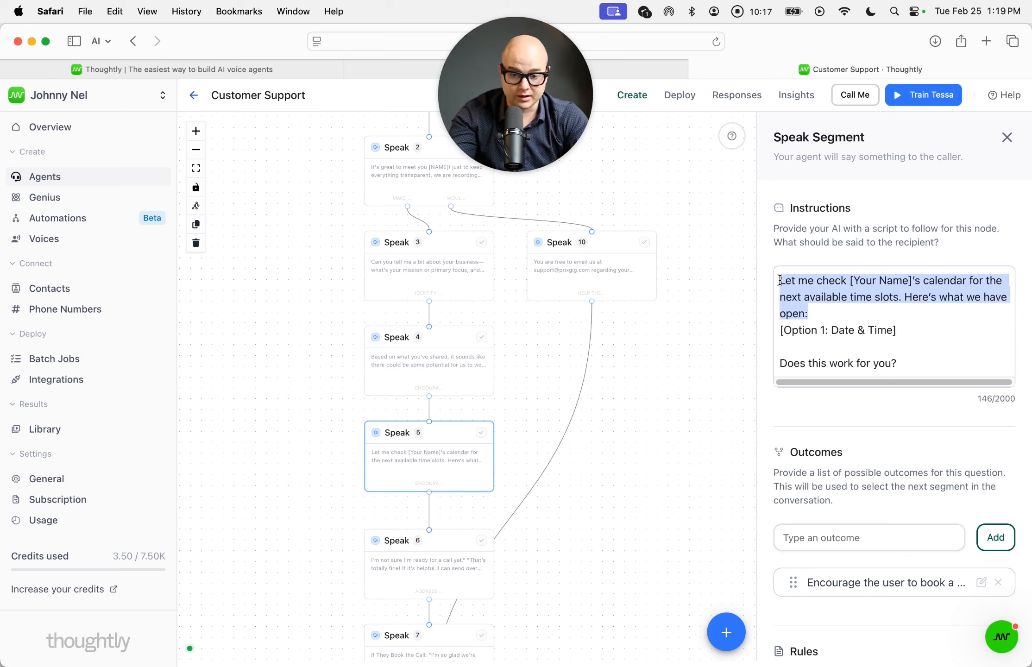
{"action": "left_click", "coordinate": [838, 330]}
{"action": "scroll", "coordinate": [882, 357], "scroll_direction": "down", "scroll_amount": 1}
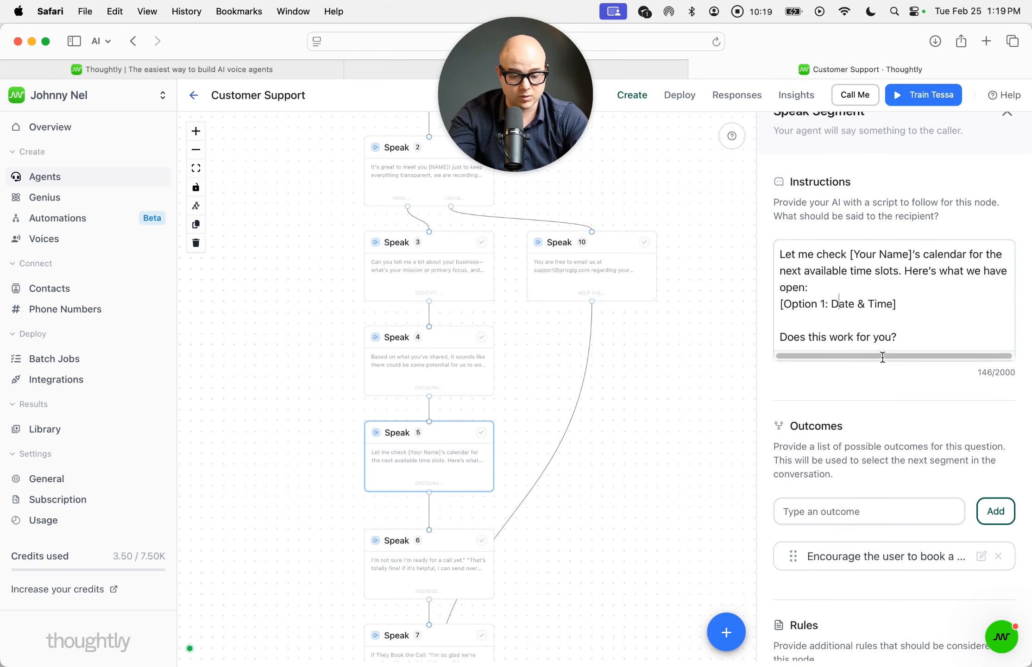
{"action": "left_click", "coordinate": [916, 327]}
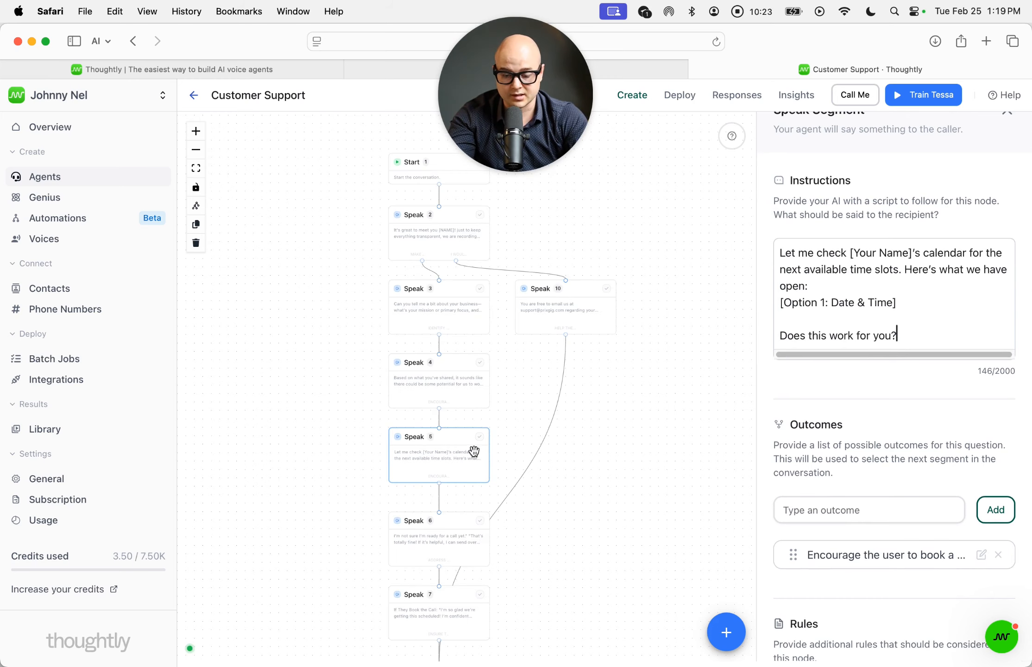
Inspect the Speak 6 segment's instructions for handling caller hesitation, then close the segment
{"action": "scroll", "coordinate": [460, 491], "scroll_direction": "down", "scroll_amount": 2}
{"action": "left_click_drag", "start_coordinate": [458, 473], "coordinate": [458, 362]}
{"action": "left_click", "coordinate": [455, 382]}
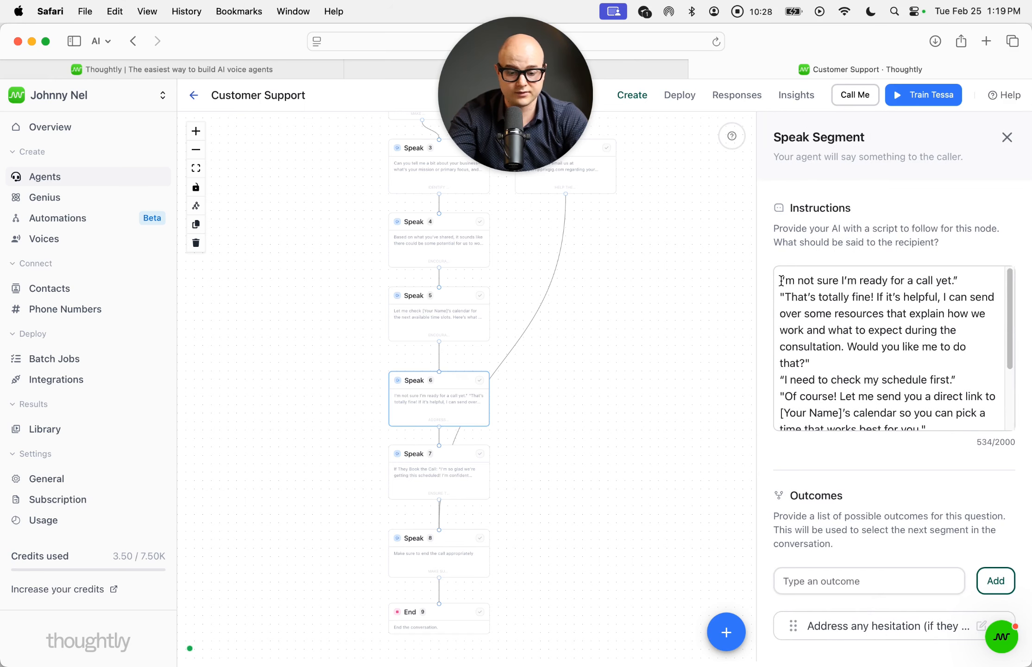
{"action": "left_click_drag", "start_coordinate": [781, 280], "coordinate": [842, 347]}
{"action": "left_click", "coordinate": [594, 453]}
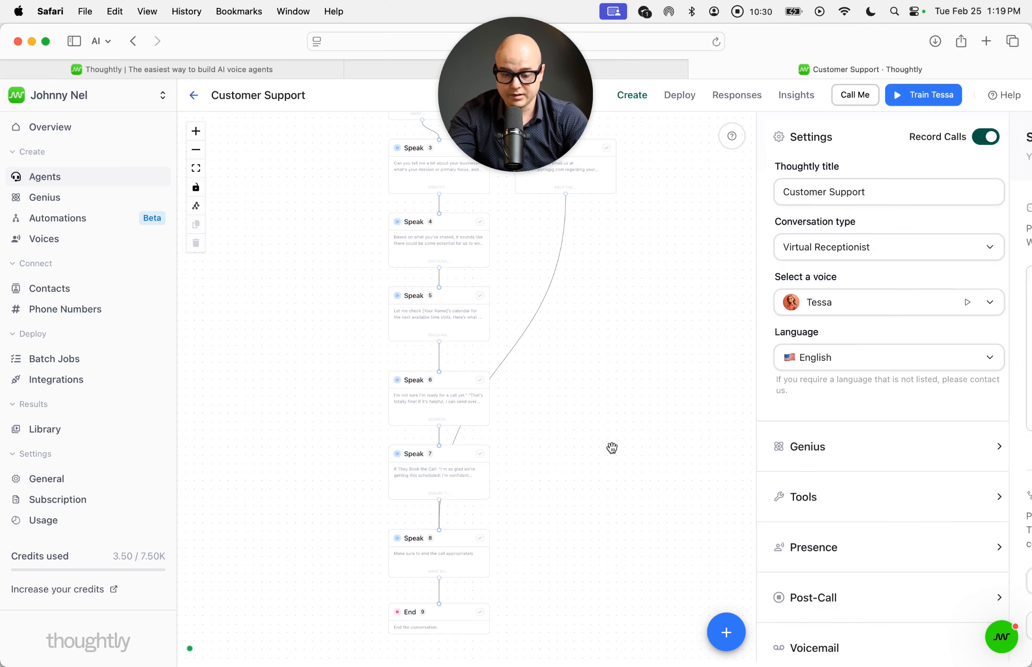
Review the booking follow-up script in Speak 7 and the call-ending instructions in Speak 8, returning to the agent settings
{"action": "left_click", "coordinate": [455, 478]}
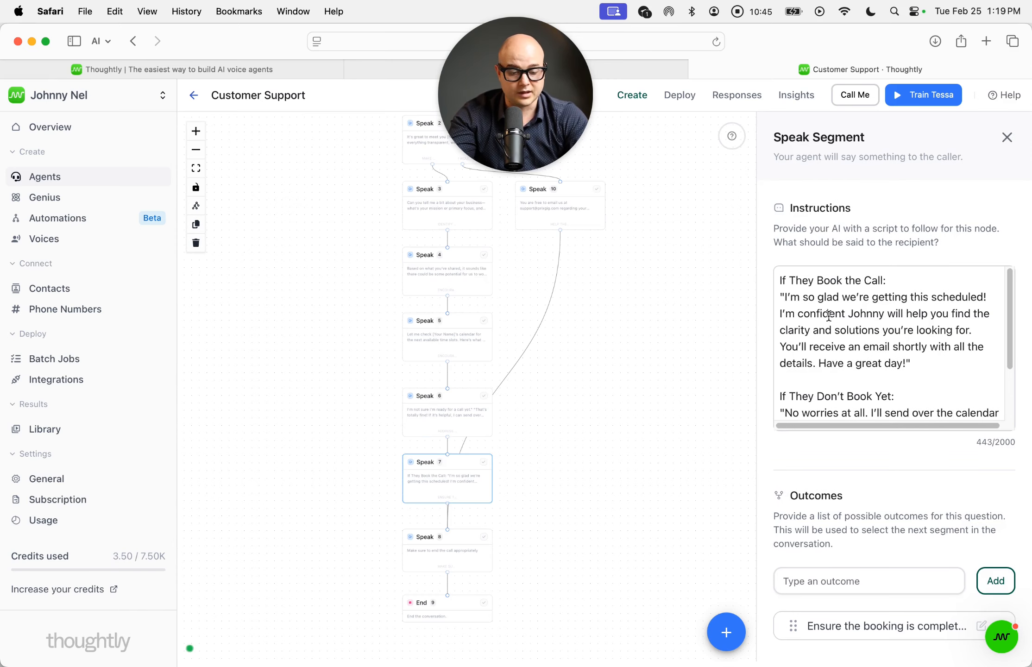
{"action": "left_click", "coordinate": [548, 469]}
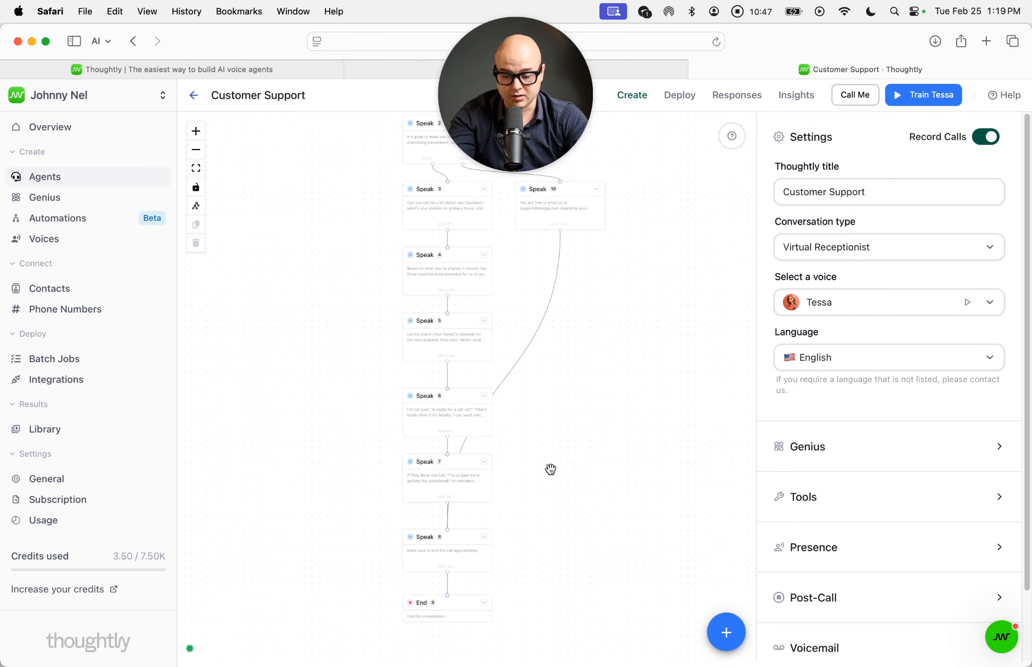
{"action": "left_click_drag", "start_coordinate": [519, 527], "coordinate": [528, 346]}
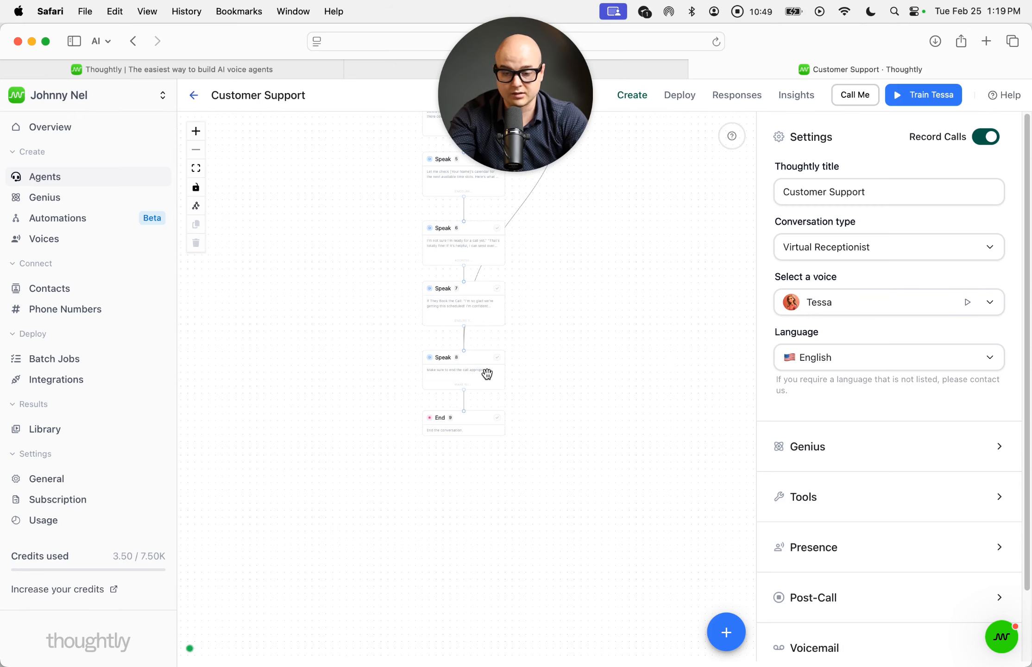
{"action": "left_click", "coordinate": [463, 369]}
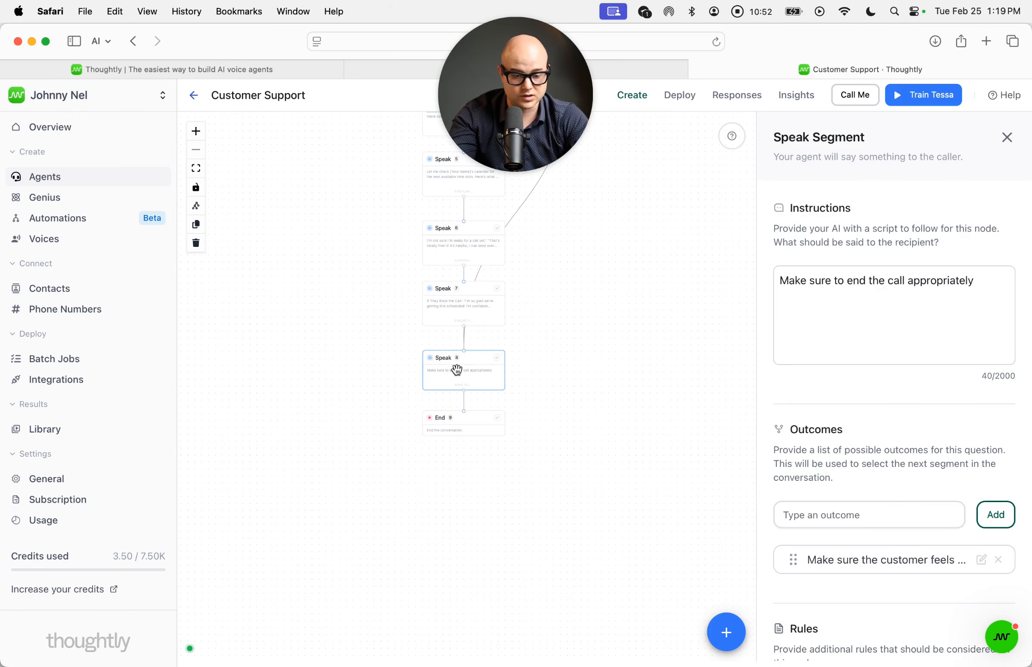
{"action": "left_click", "coordinate": [606, 391]}
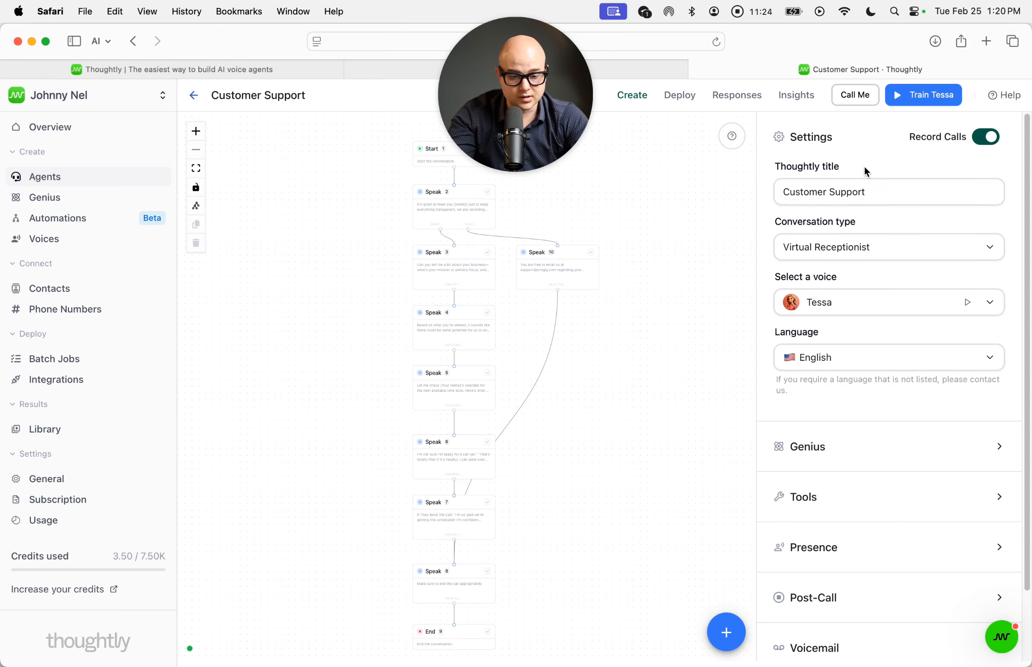
Review the agent's voice options, its linked Genius database and its configured tools
{"action": "left_click", "coordinate": [851, 301]}
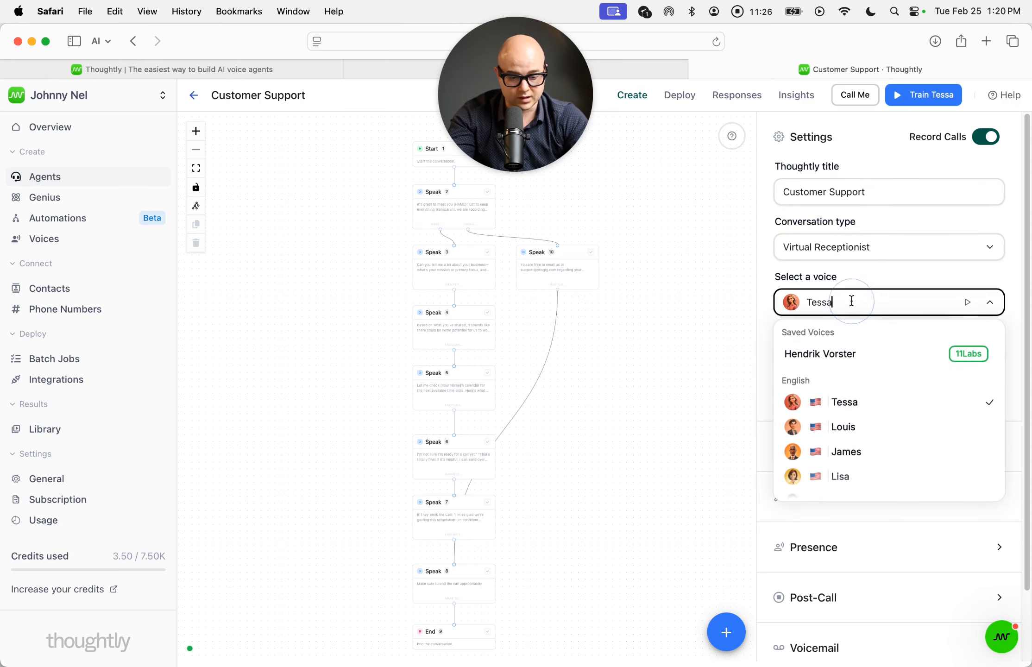
{"action": "left_click", "coordinate": [925, 276]}
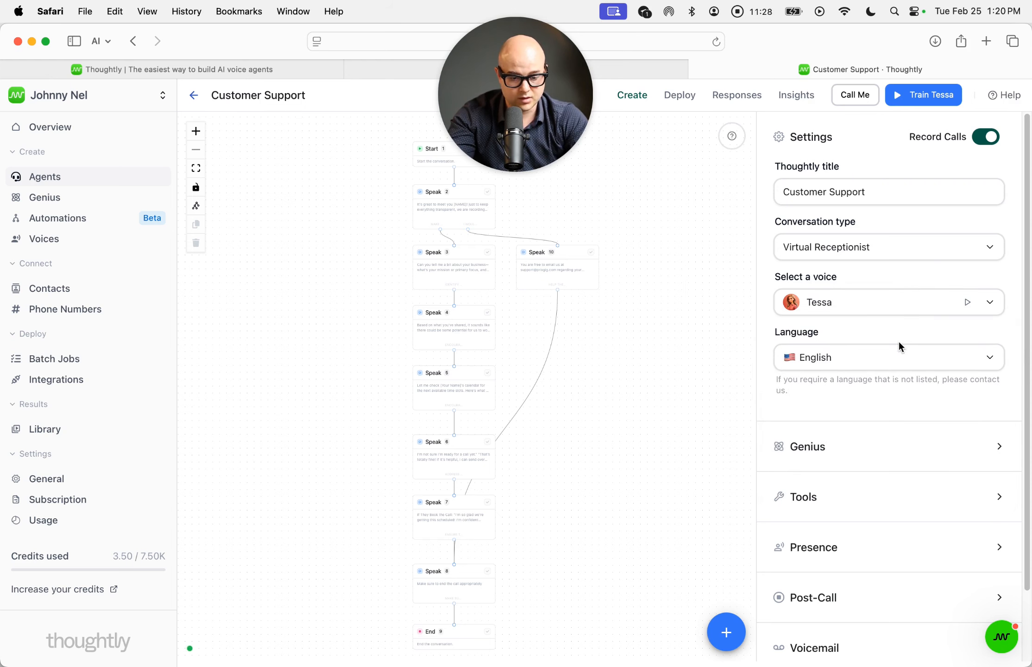
{"action": "scroll", "coordinate": [898, 346], "scroll_direction": "down", "scroll_amount": 3}
{"action": "left_click", "coordinate": [879, 377]}
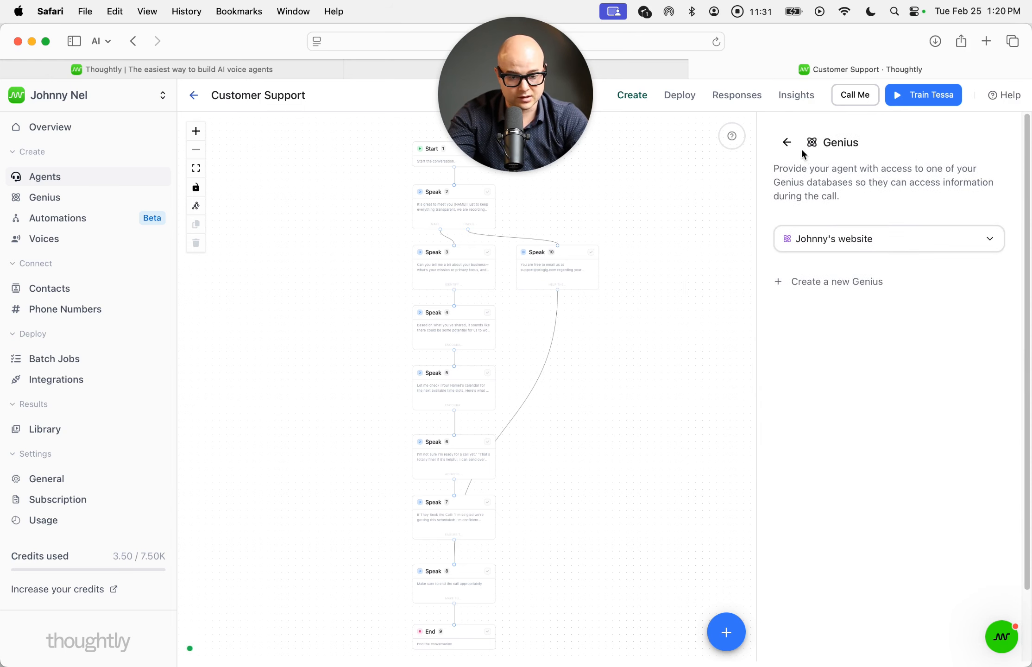
{"action": "left_click", "coordinate": [787, 142]}
{"action": "scroll", "coordinate": [841, 413], "scroll_direction": "down", "scroll_amount": 2}
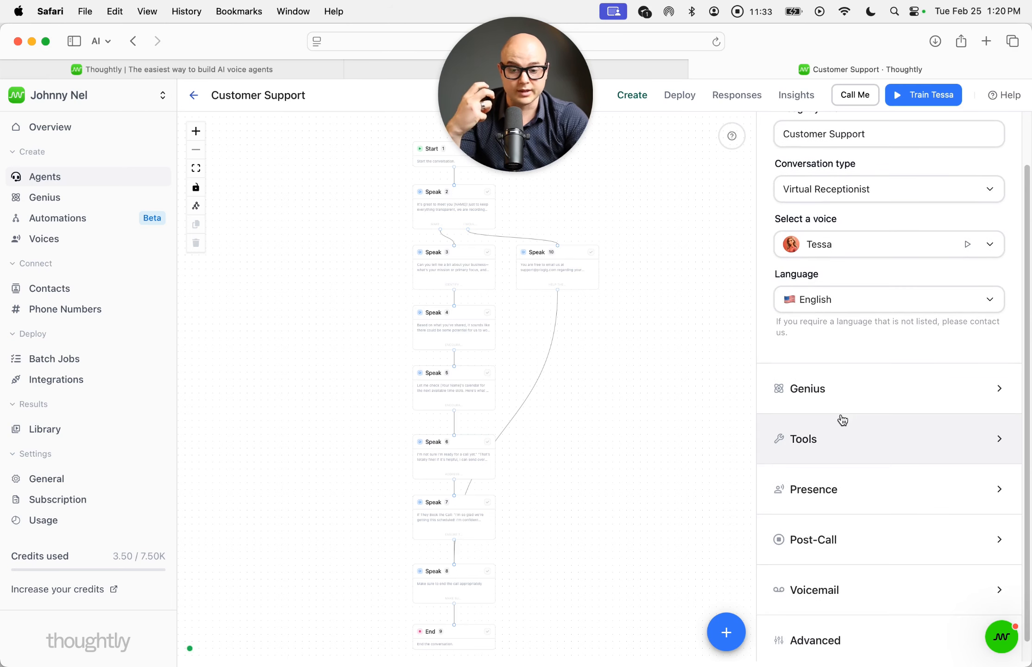
{"action": "left_click", "coordinate": [835, 442]}
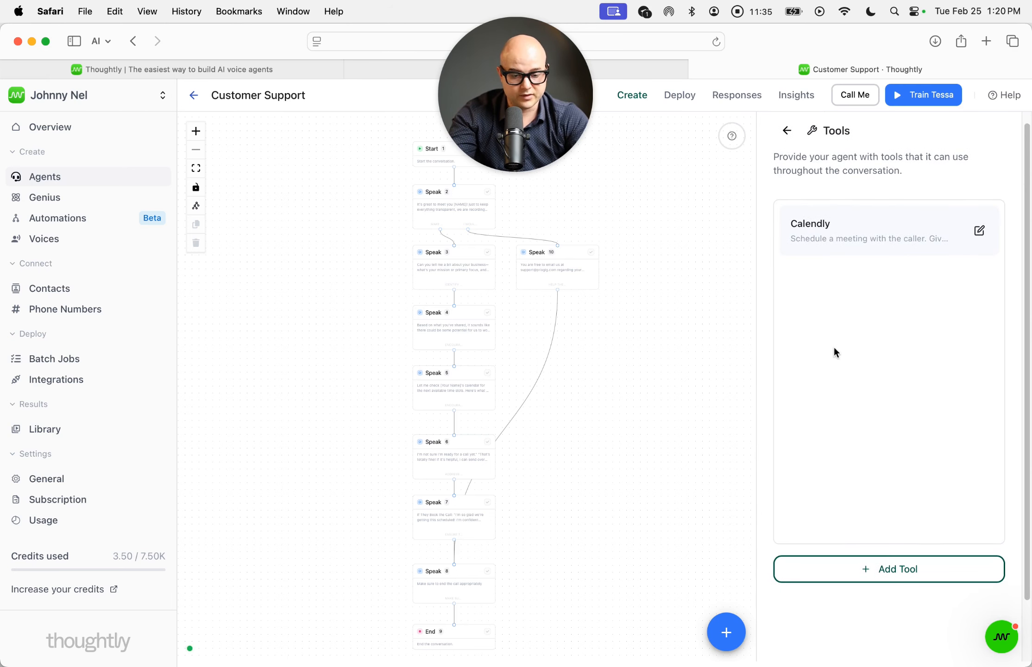
{"action": "left_click", "coordinate": [787, 131]}
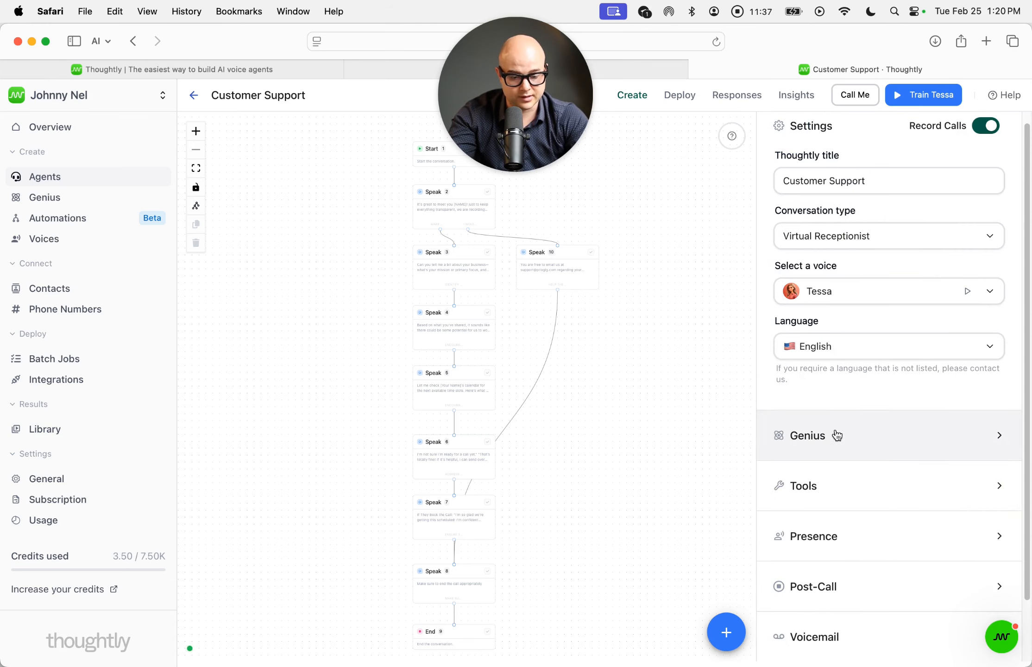
Set the agent's Presence background audio to Call Center and preview the sound effect
{"action": "left_click", "coordinate": [821, 536]}
{"action": "left_click", "coordinate": [831, 255]}
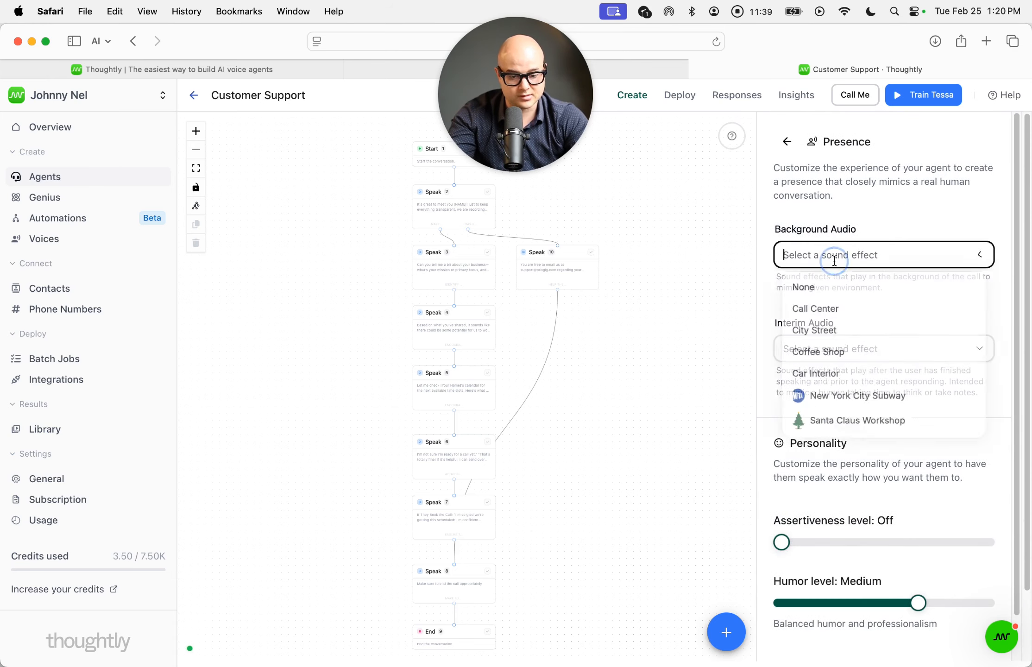
{"action": "left_click", "coordinate": [833, 311]}
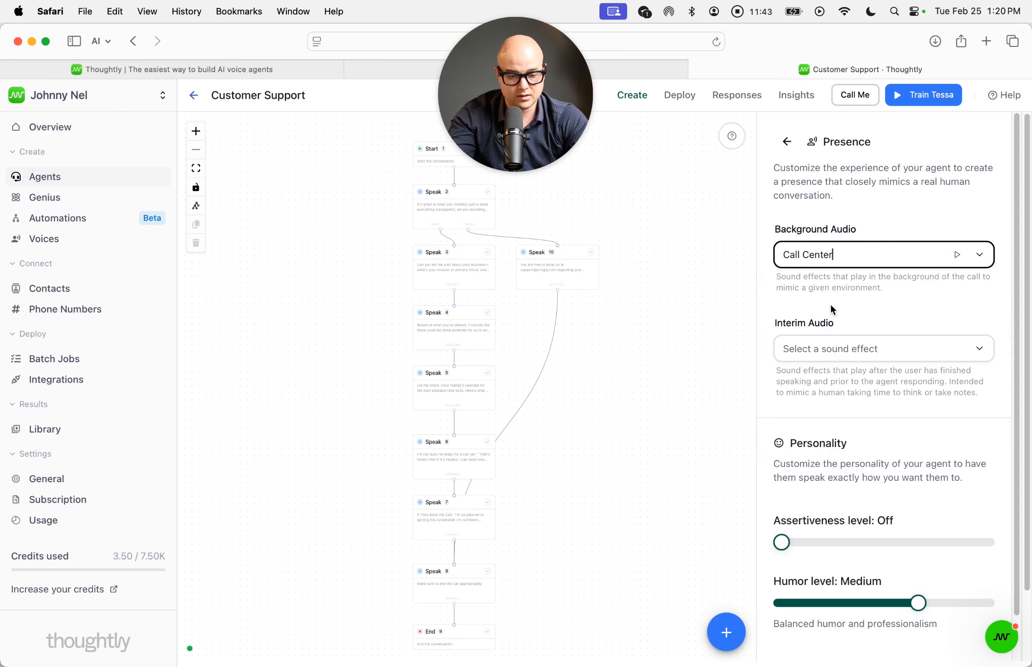
{"action": "left_click", "coordinate": [959, 254]}
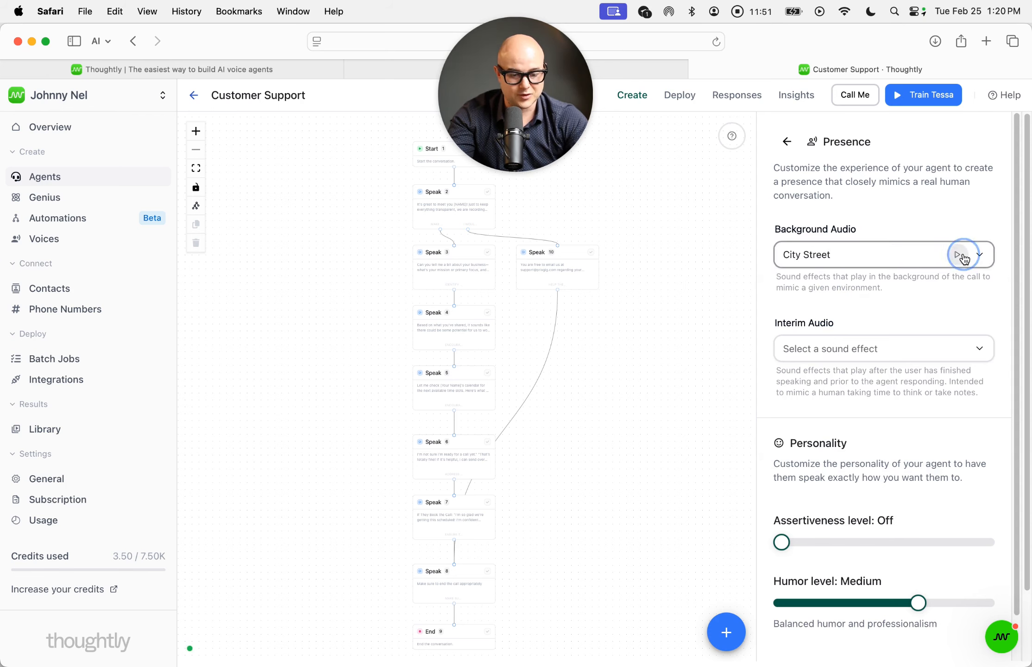
Preview the City Street background audio and reset the agent's background audio to None
{"action": "left_click", "coordinate": [958, 255]}
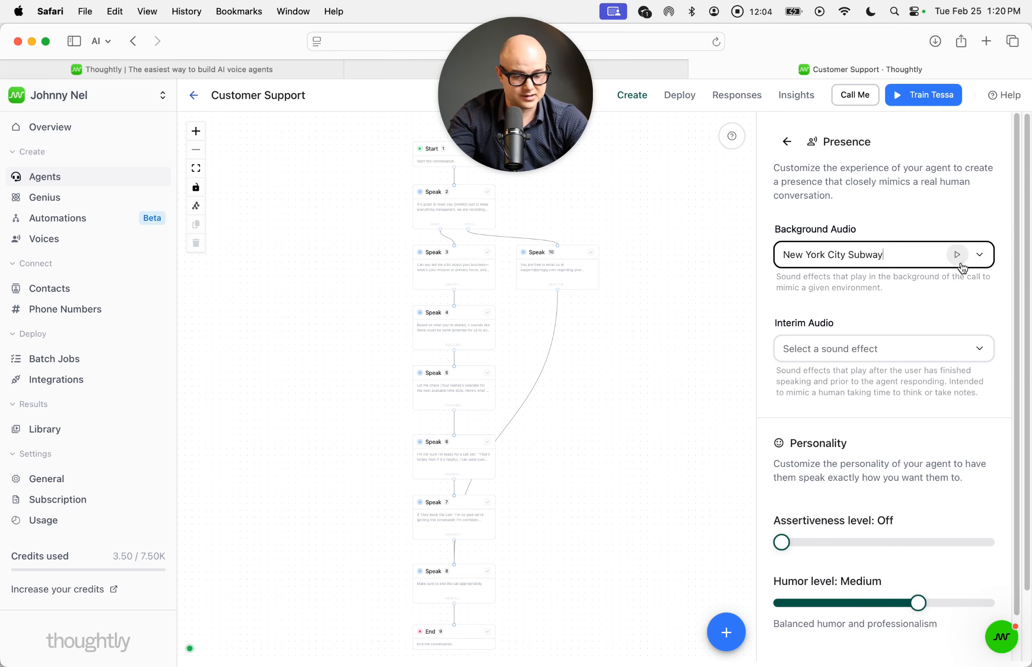
{"action": "left_click", "coordinate": [980, 254]}
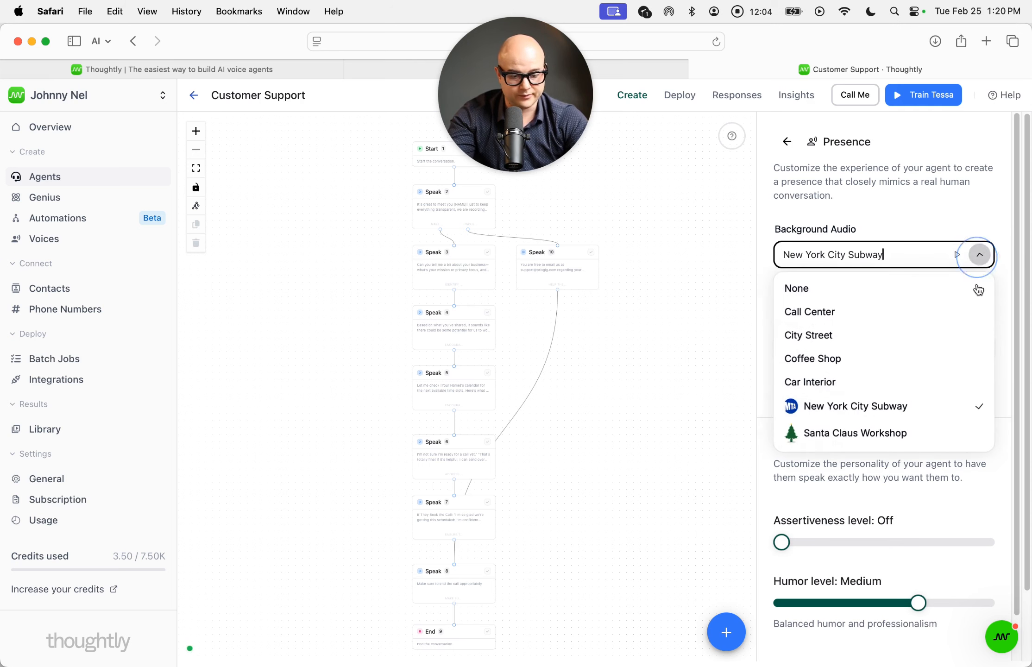
{"action": "left_click", "coordinate": [860, 291]}
{"action": "left_click", "coordinate": [939, 220]}
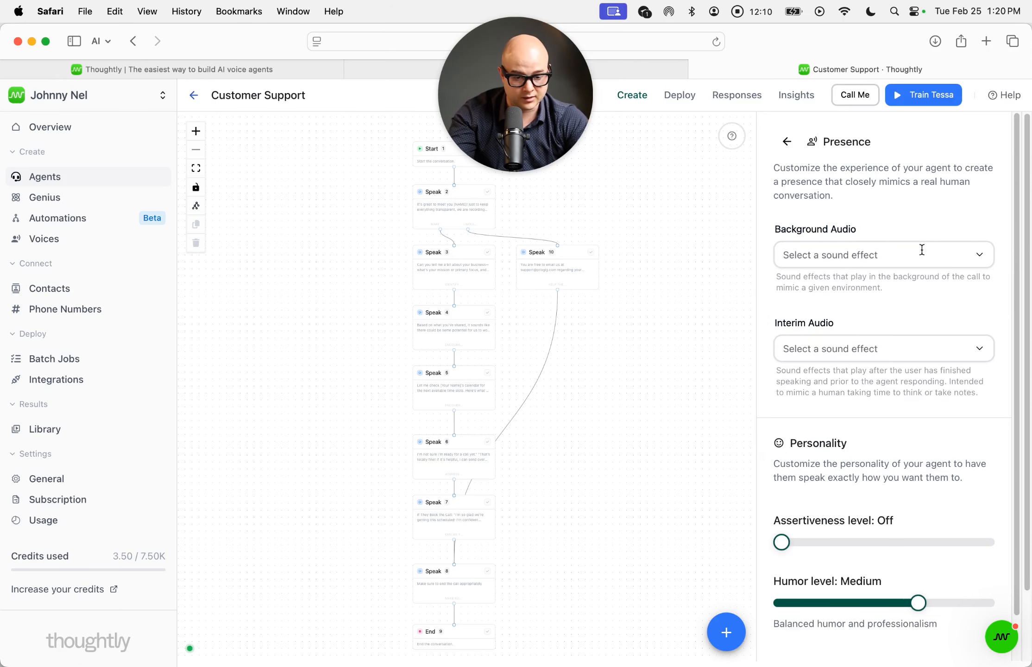
Review the interim audio options and the Personality section's assertiveness and humor levels without changing them
{"action": "left_click", "coordinate": [859, 350]}
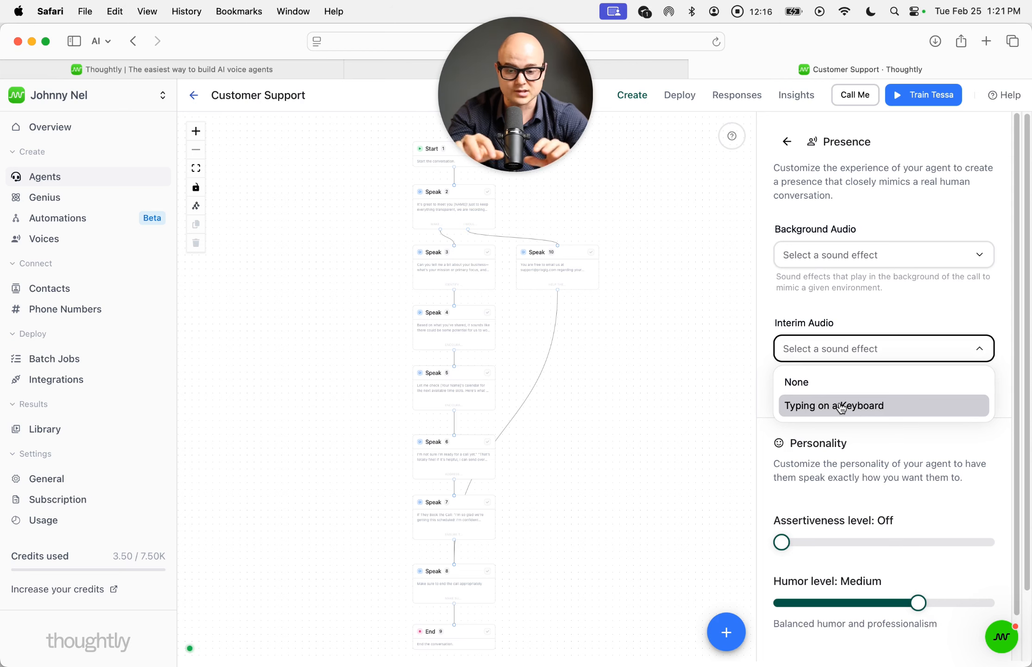
{"action": "scroll", "coordinate": [890, 285], "scroll_direction": "down", "scroll_amount": 2}
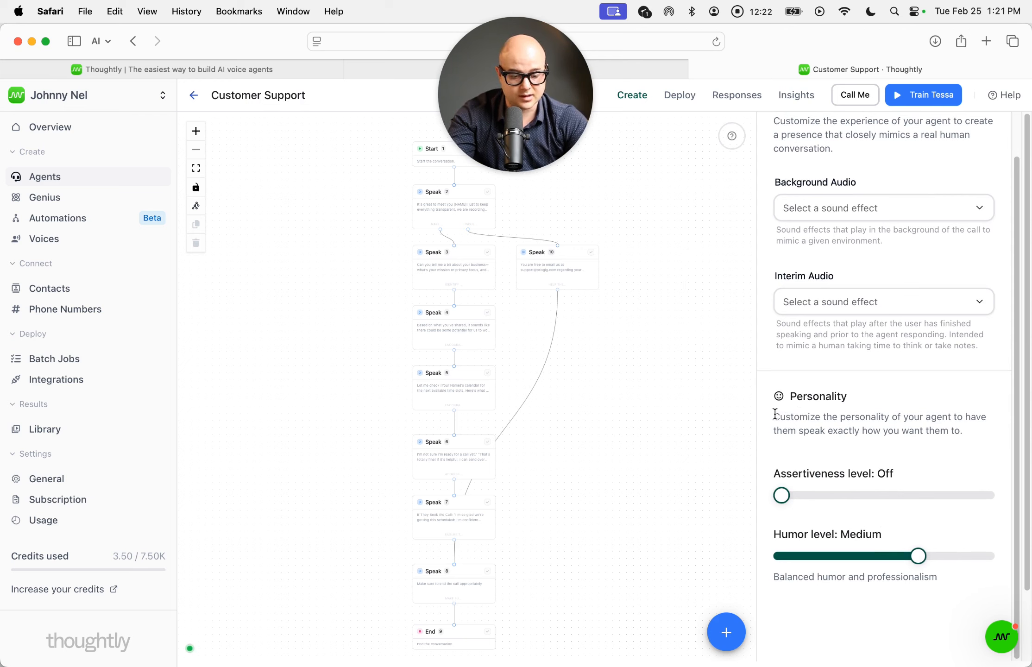
{"action": "left_click_drag", "start_coordinate": [777, 417], "coordinate": [963, 433]}
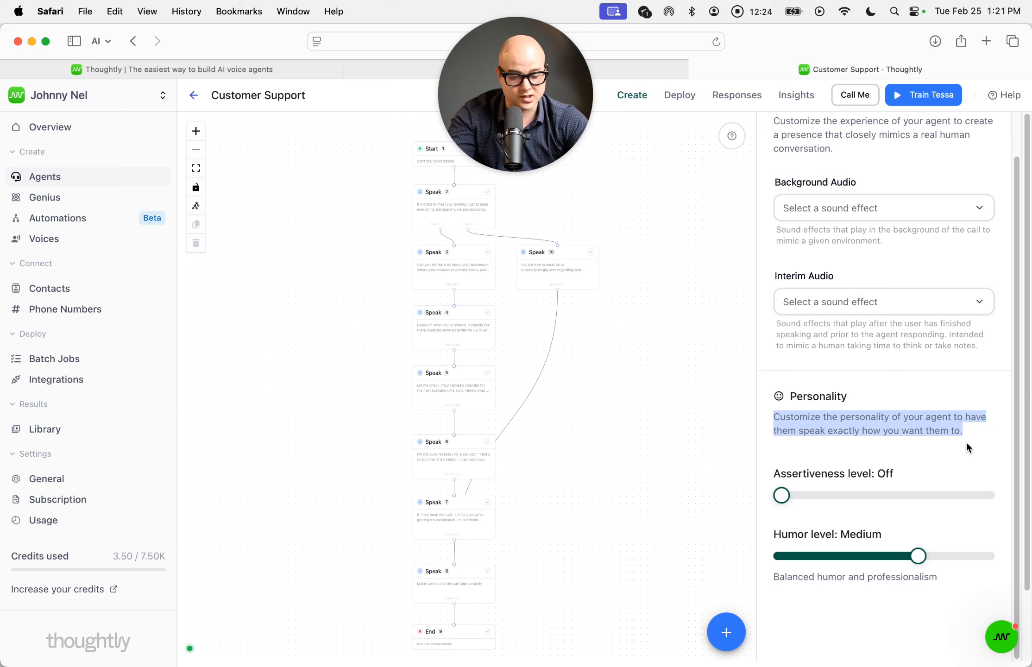
{"action": "left_click", "coordinate": [957, 454]}
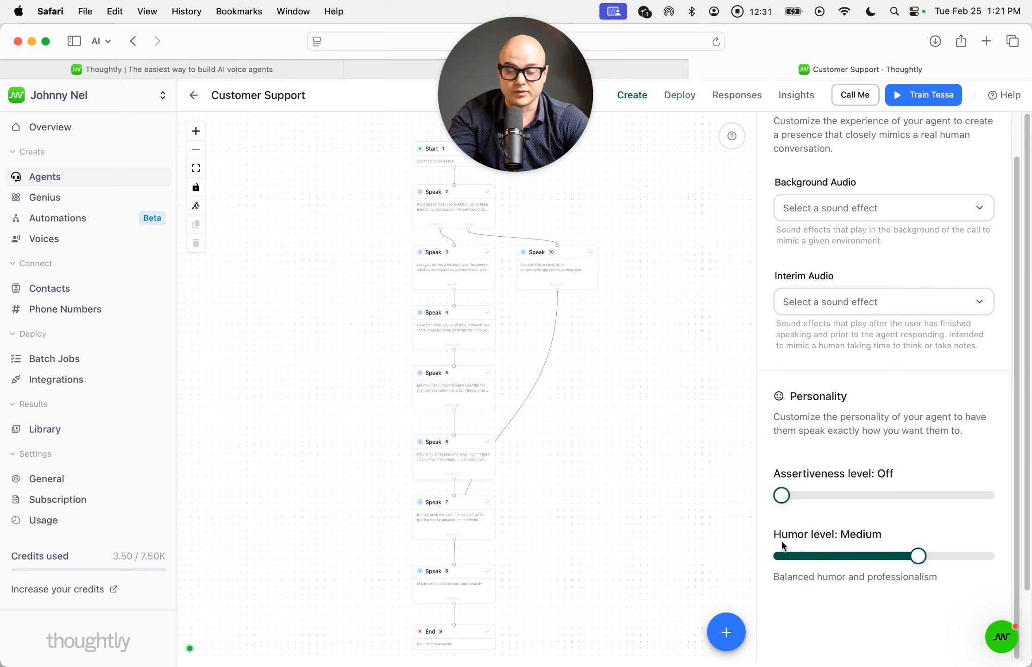
{"action": "scroll", "coordinate": [806, 144], "scroll_direction": "up", "scroll_amount": 2}
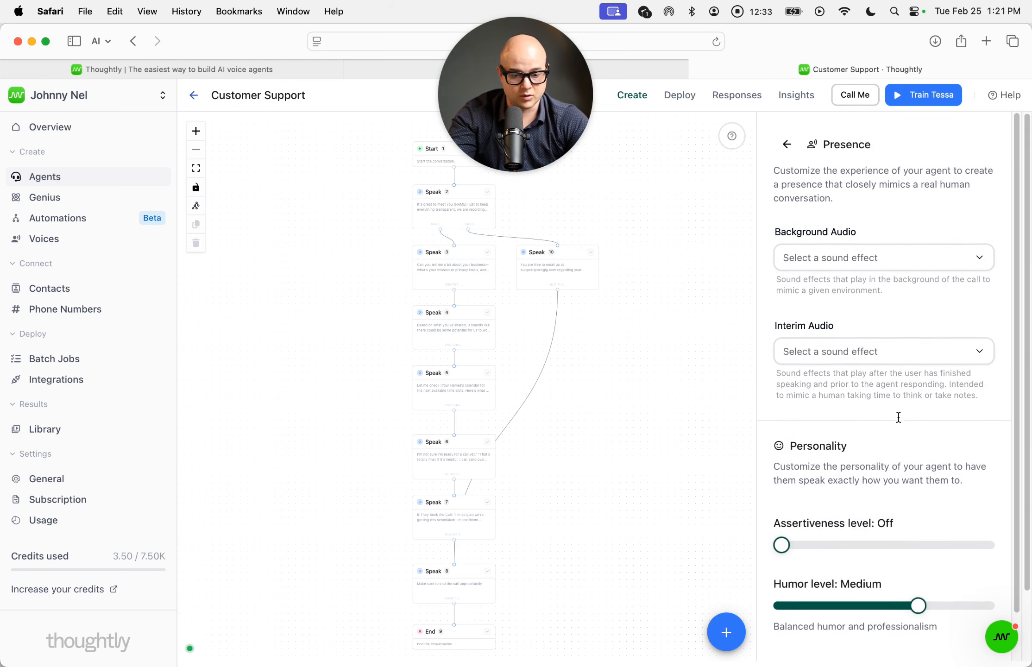
Return to the agent's main settings and open the training chat for the Customer Support agent
{"action": "left_click", "coordinate": [806, 144]}
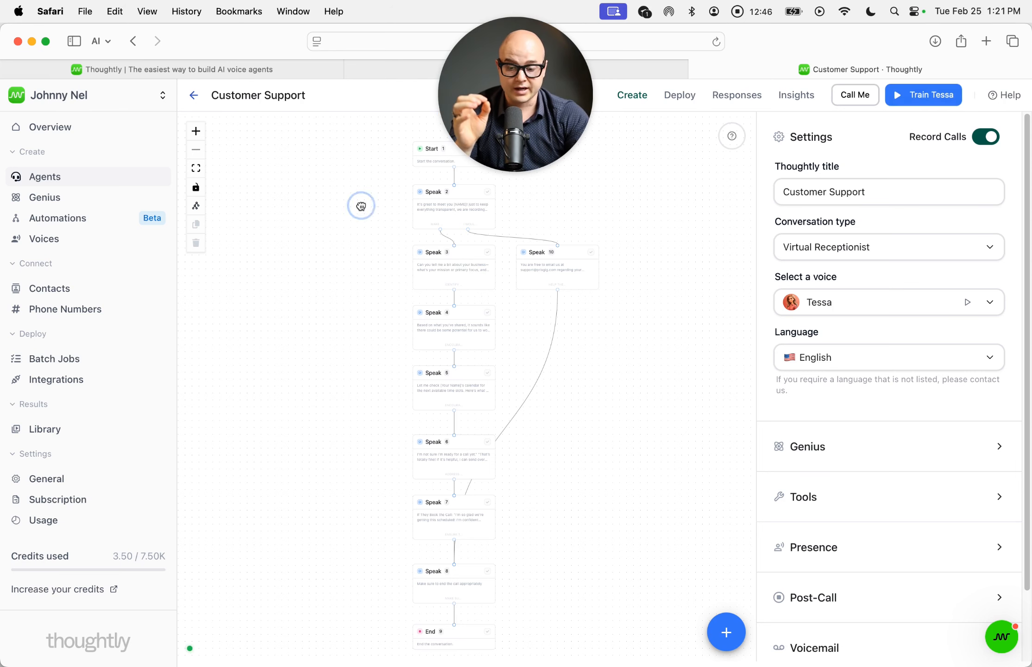
{"action": "left_click_drag", "start_coordinate": [359, 203], "coordinate": [318, 210]}
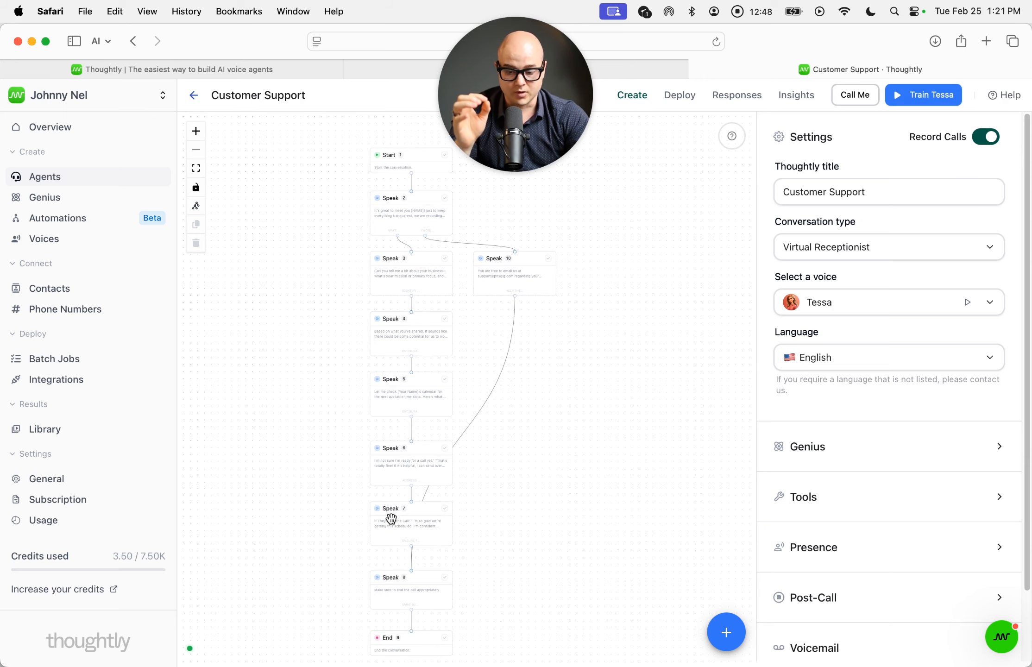
{"action": "left_click", "coordinate": [909, 96]}
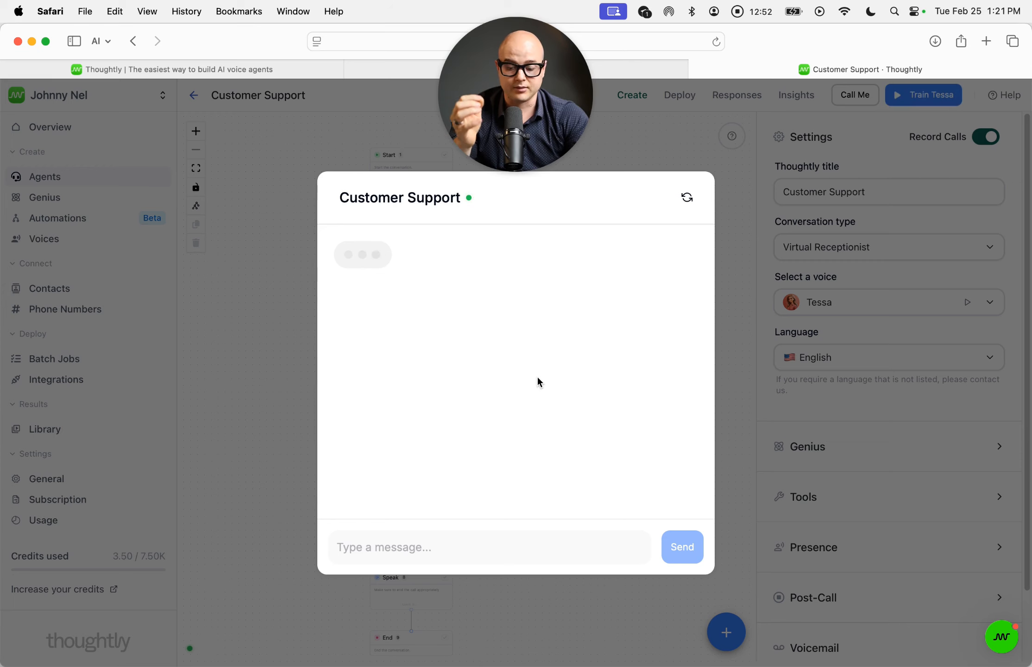